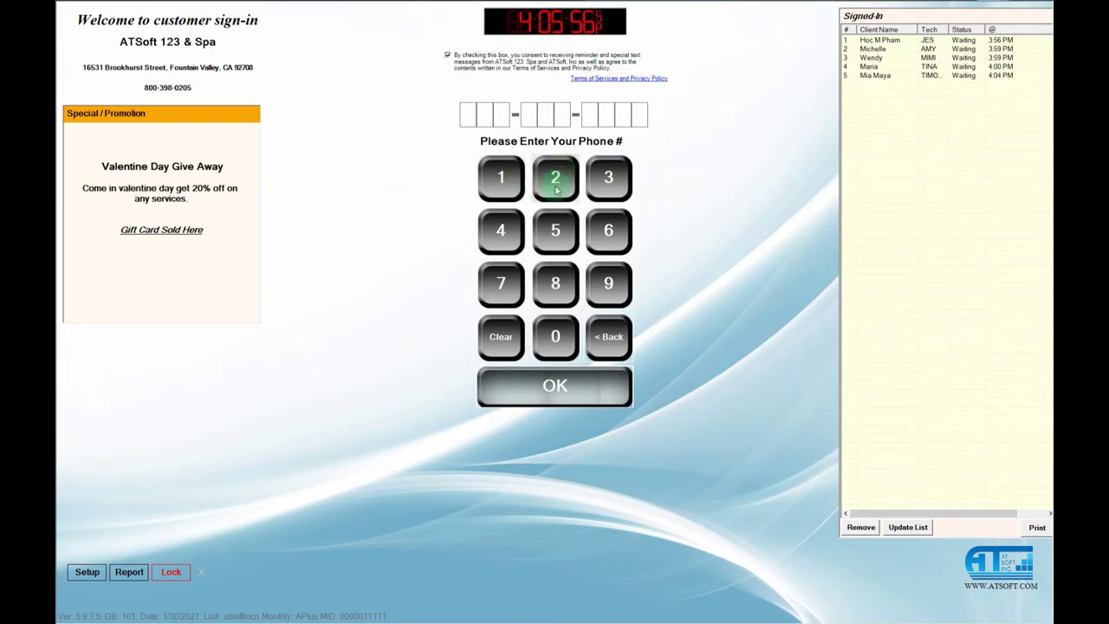
Enter the returning client's phone number on the keypad and confirm, opening the Manicures service choices
click(512, 299)
click(557, 287)
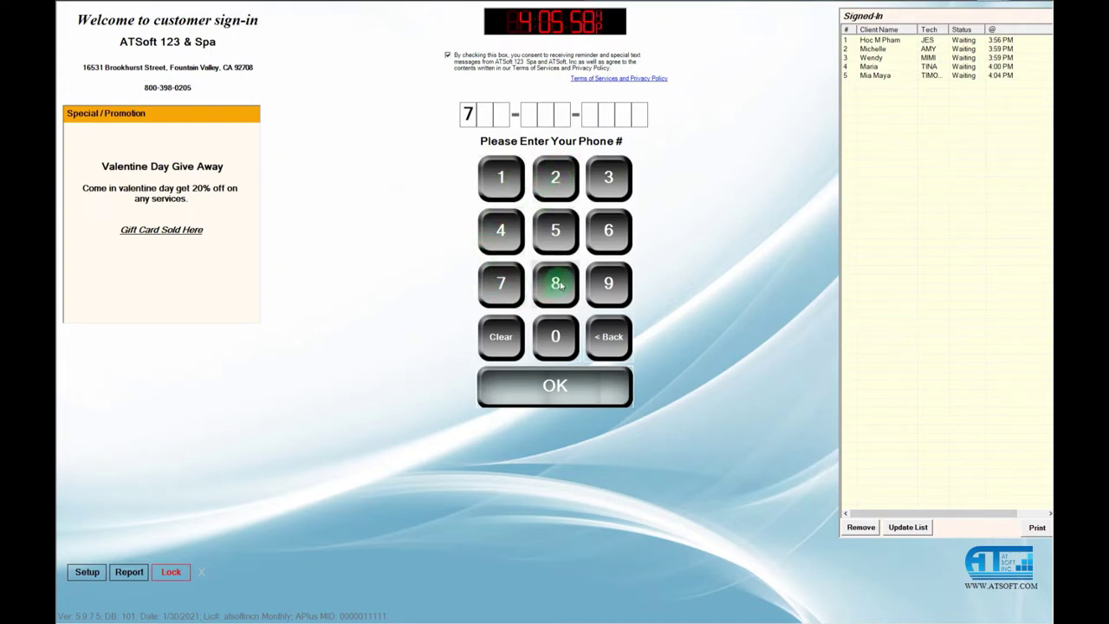
click(607, 243)
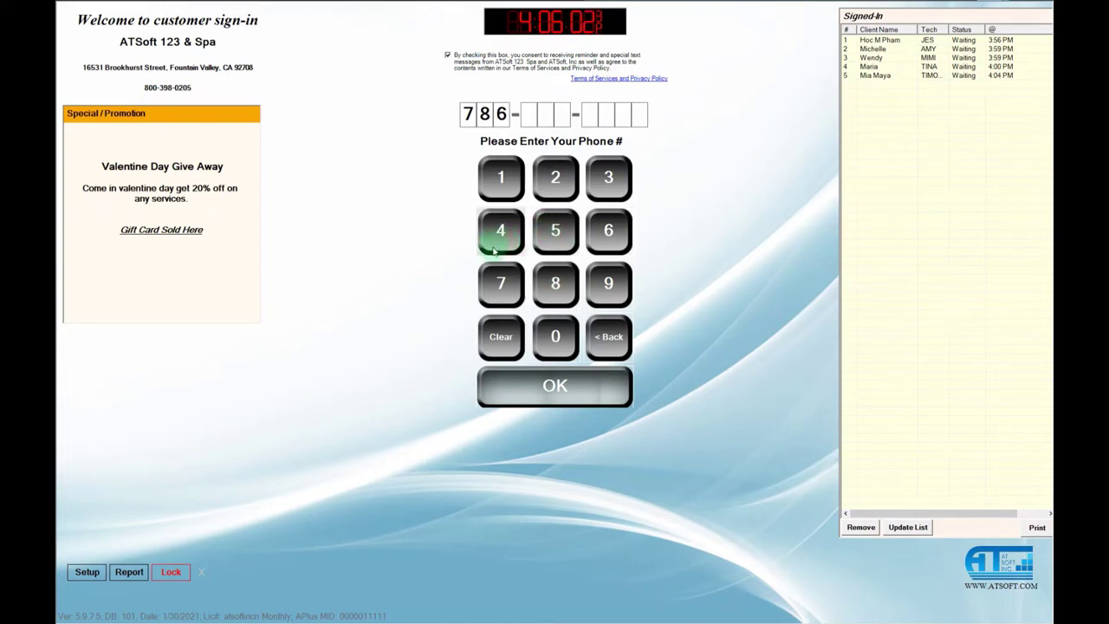
click(498, 234)
click(575, 291)
click(603, 287)
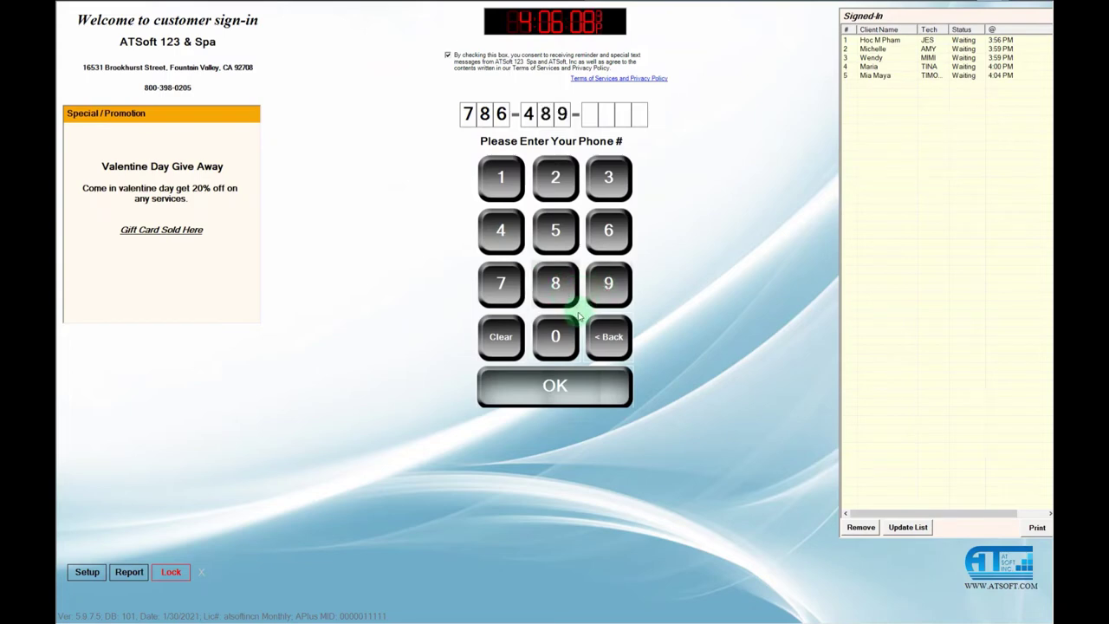
double_click(559, 334)
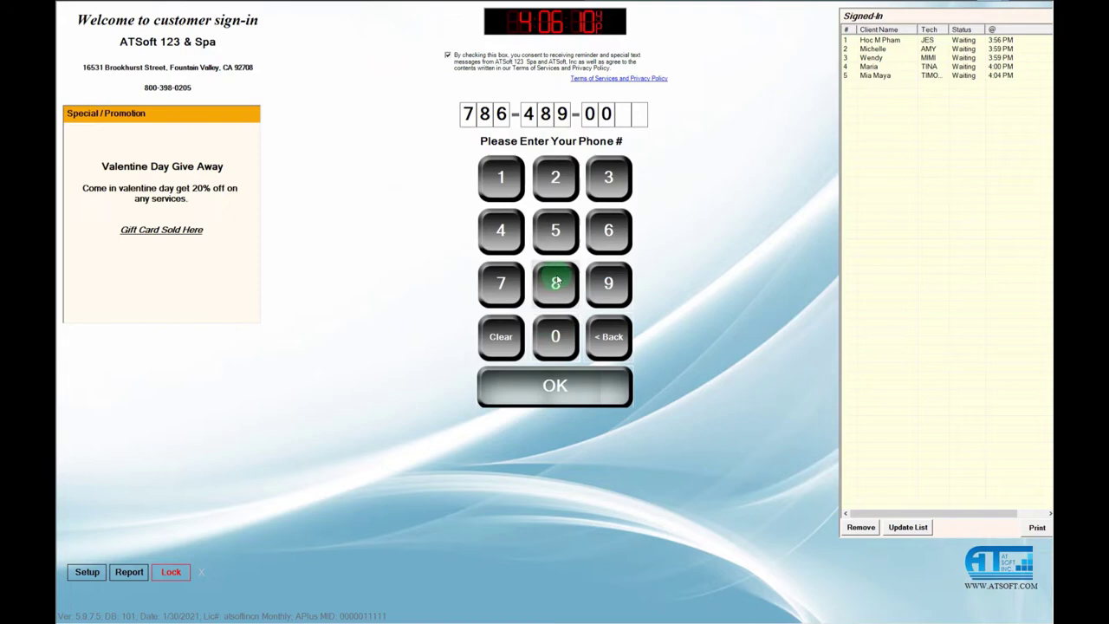
click(602, 182)
click(503, 280)
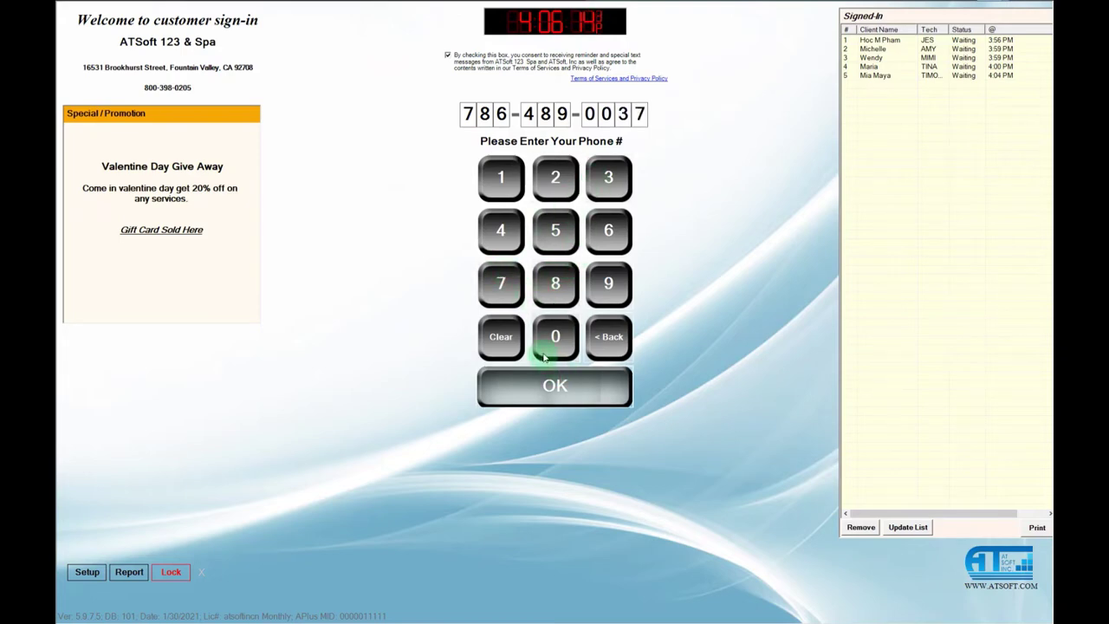
click(548, 375)
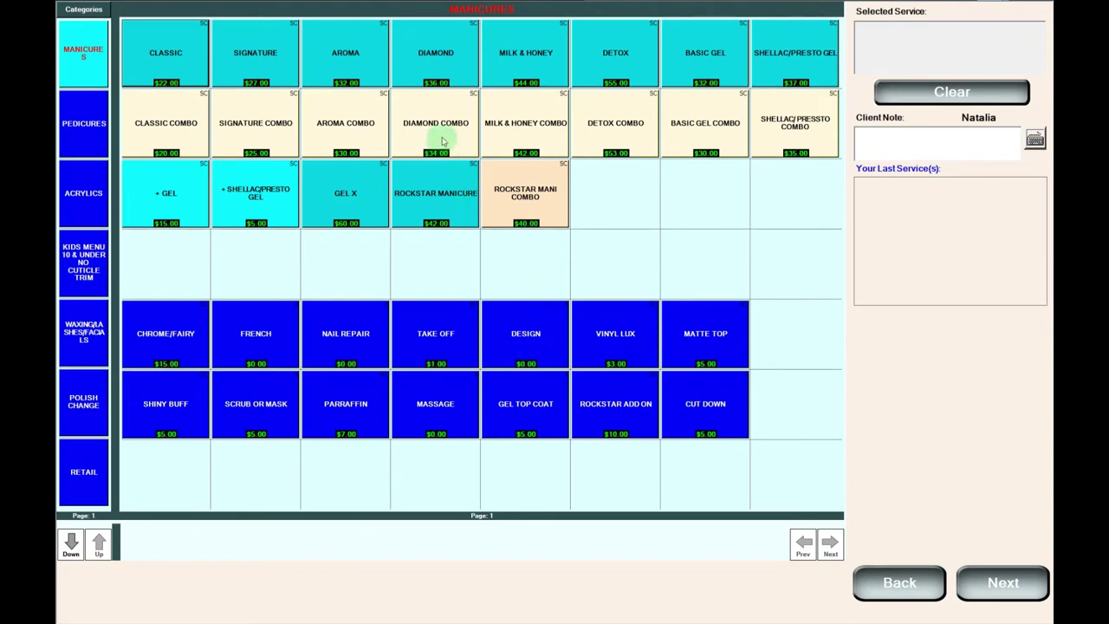
Pick Diamond Combo and Milk & Honey Combo, assign the first listed technician, and finish the sign-in
click(442, 140)
click(525, 143)
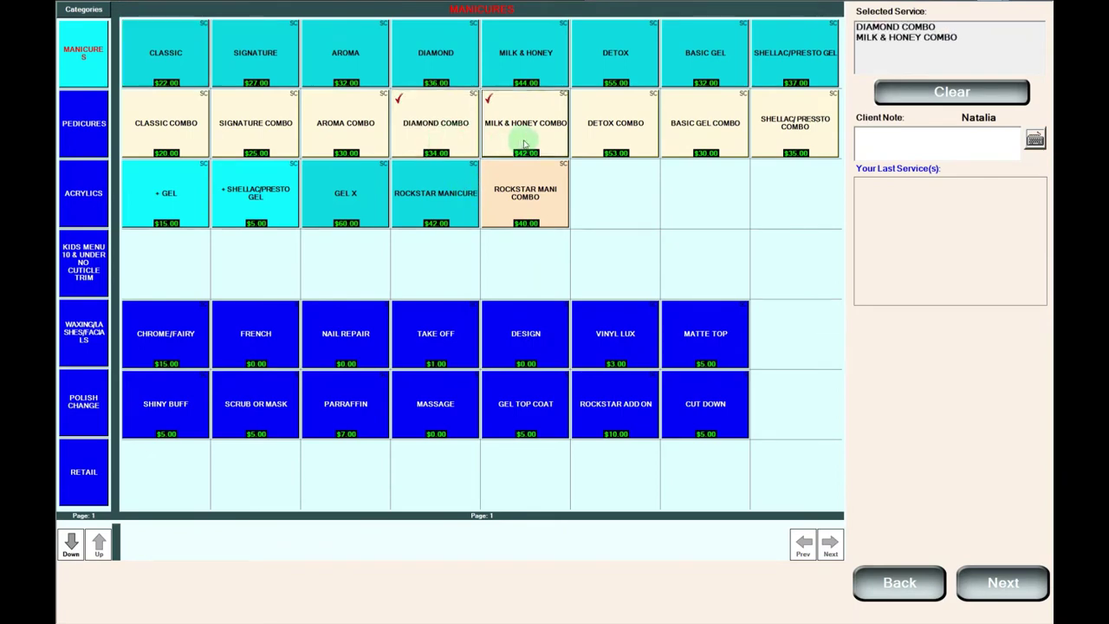
click(978, 572)
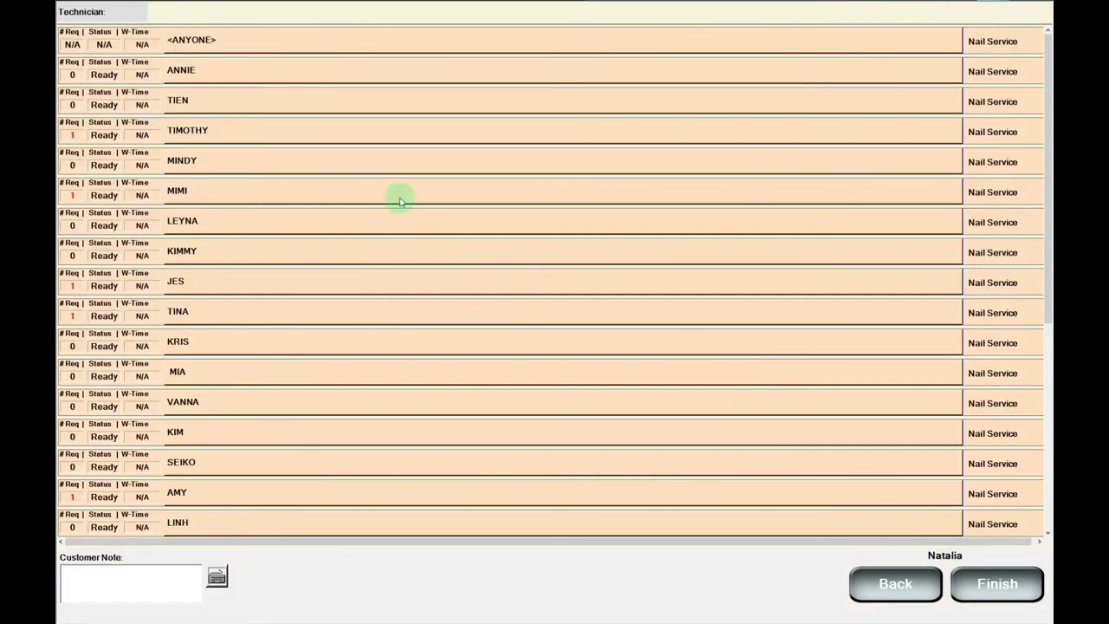
click(314, 74)
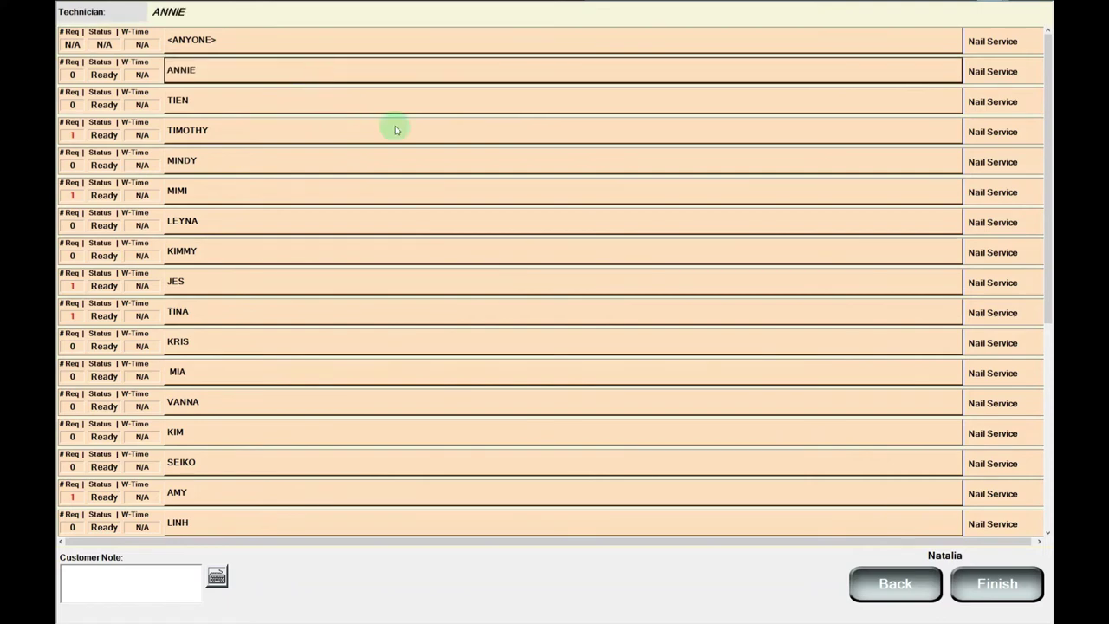
click(976, 588)
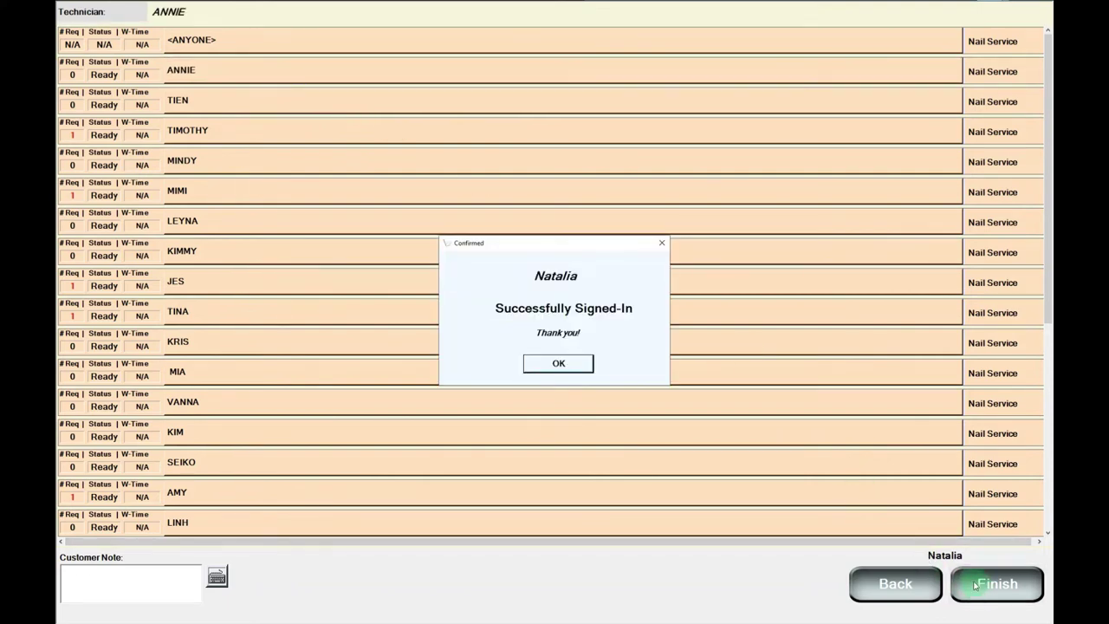
click(579, 368)
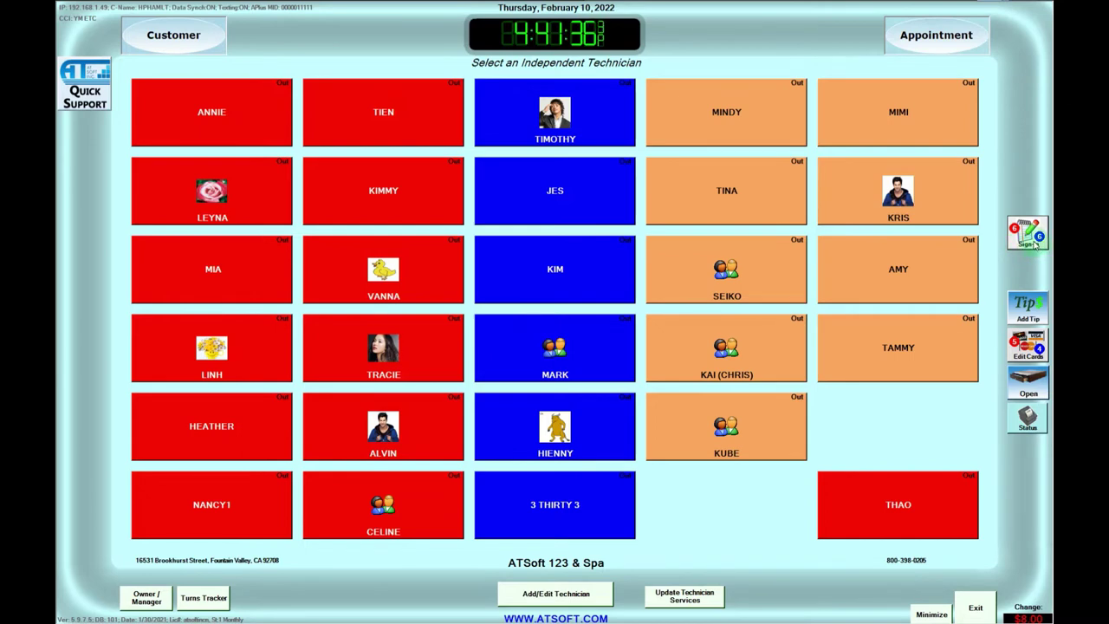
Start service for three waiting clients from the Sign-In List, then close the list
click(1038, 247)
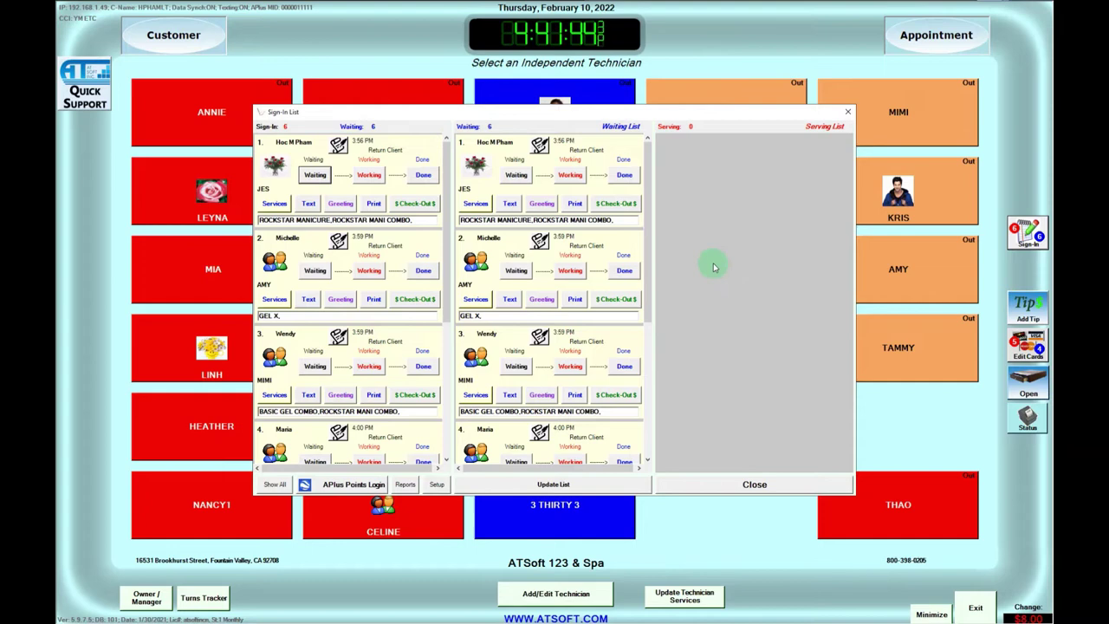
click(570, 176)
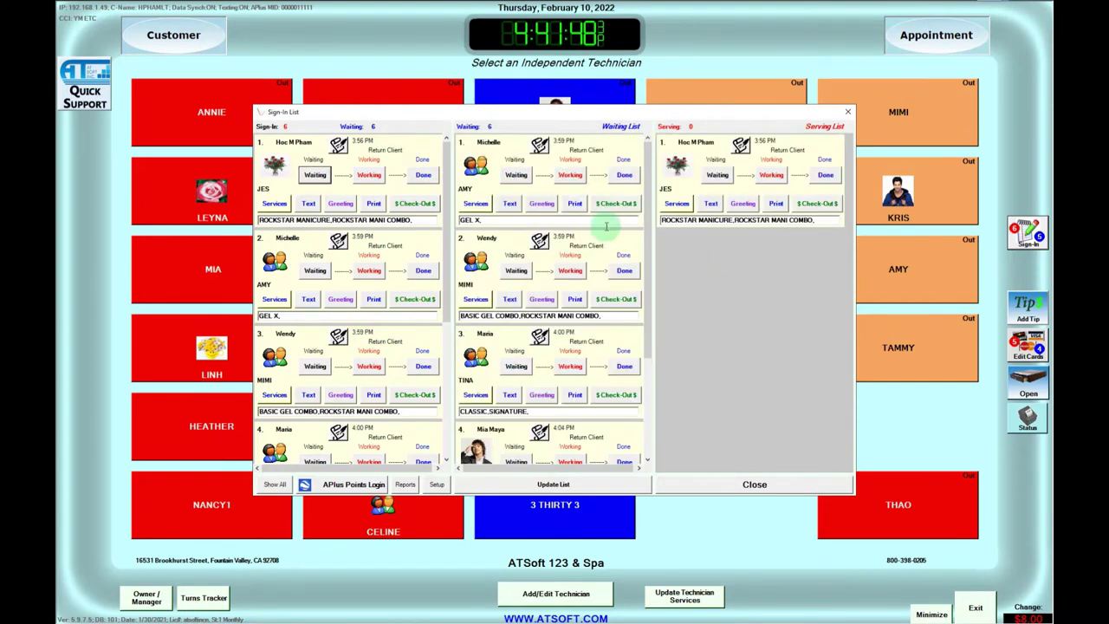
click(570, 176)
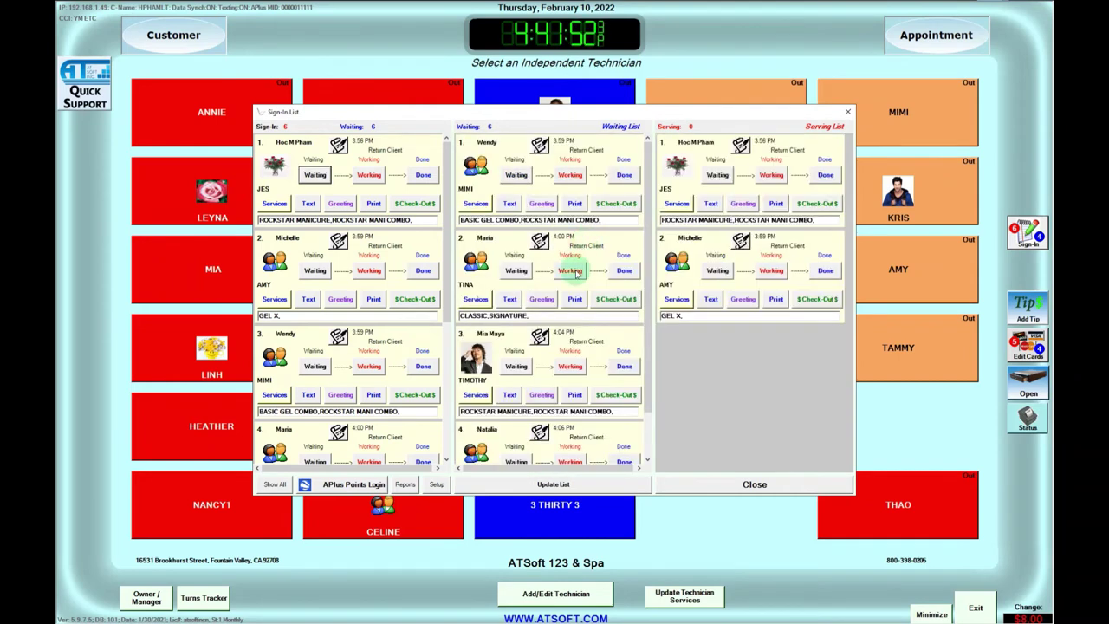
click(572, 270)
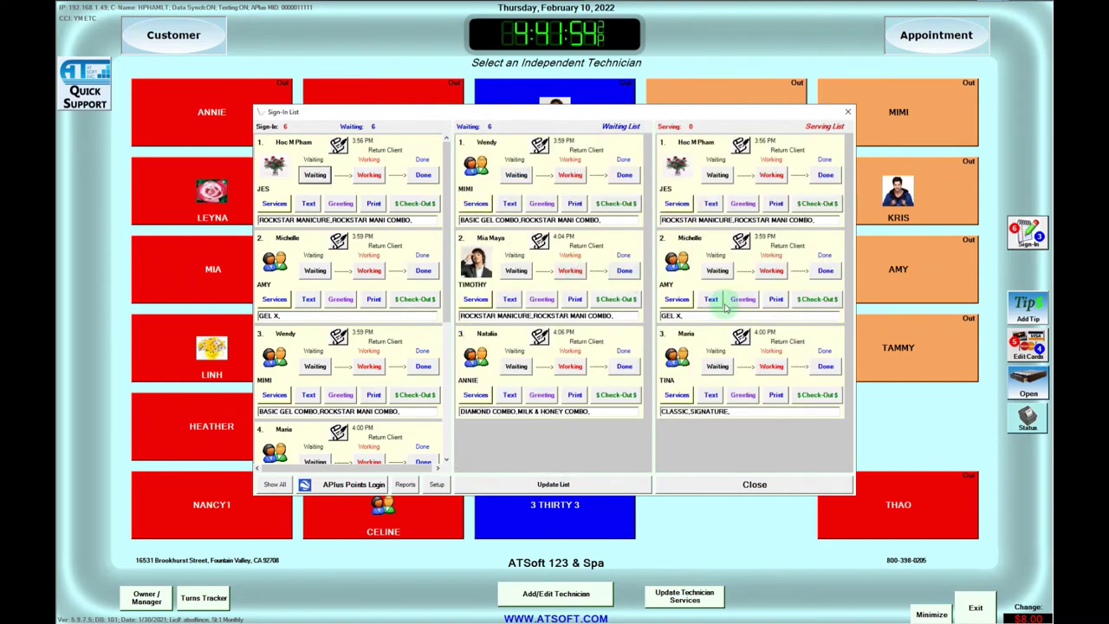
click(796, 483)
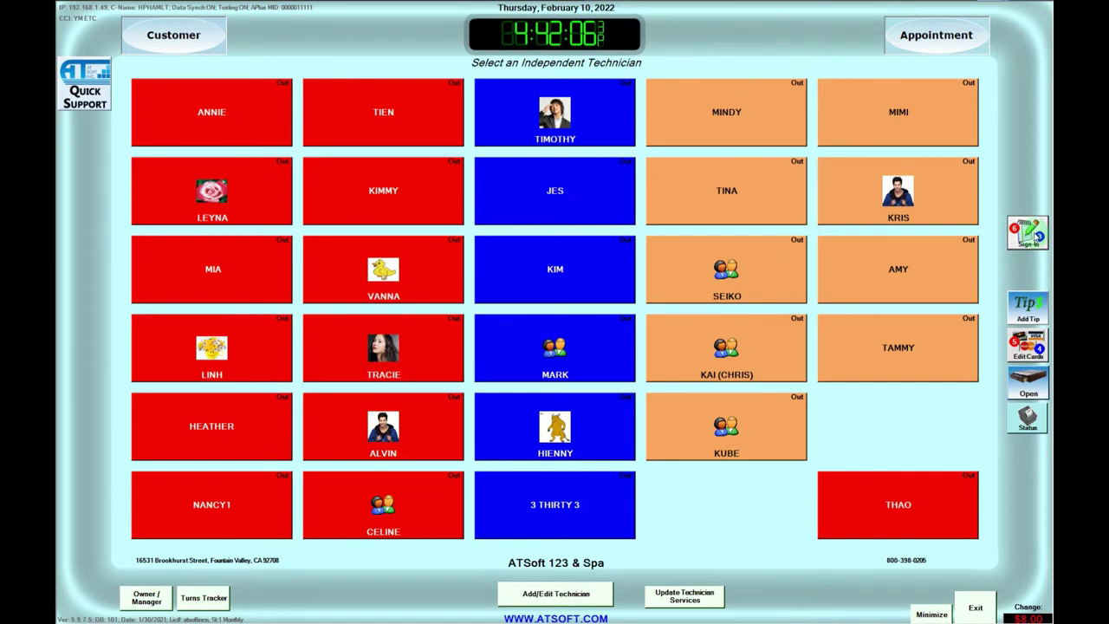
Reopen the Sign-In List, start service for the next waiting client, and close it
click(1036, 238)
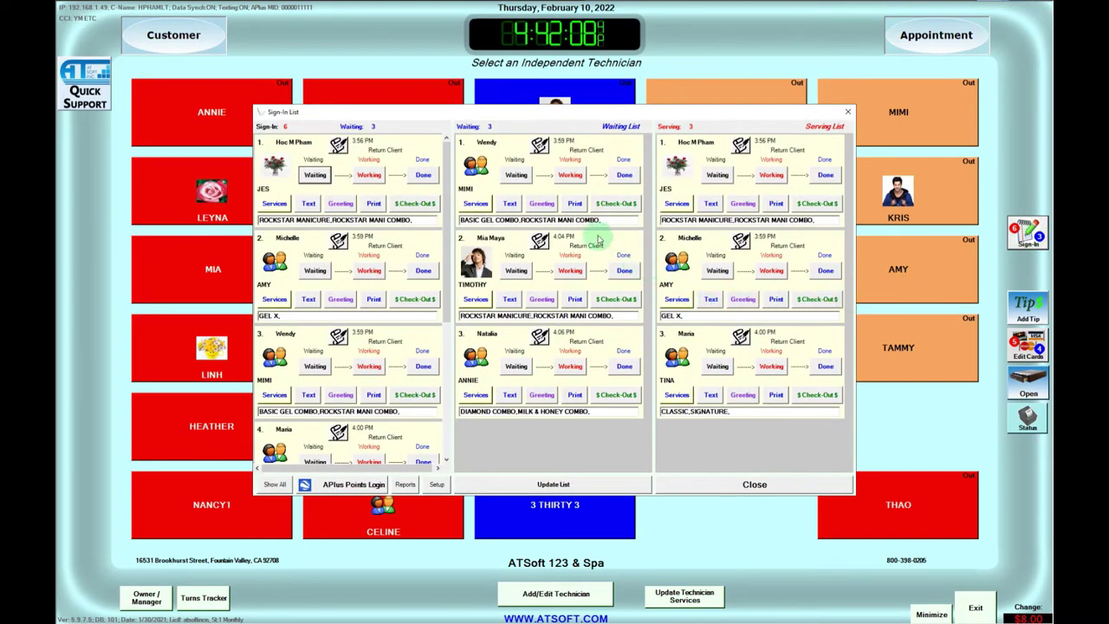
click(578, 179)
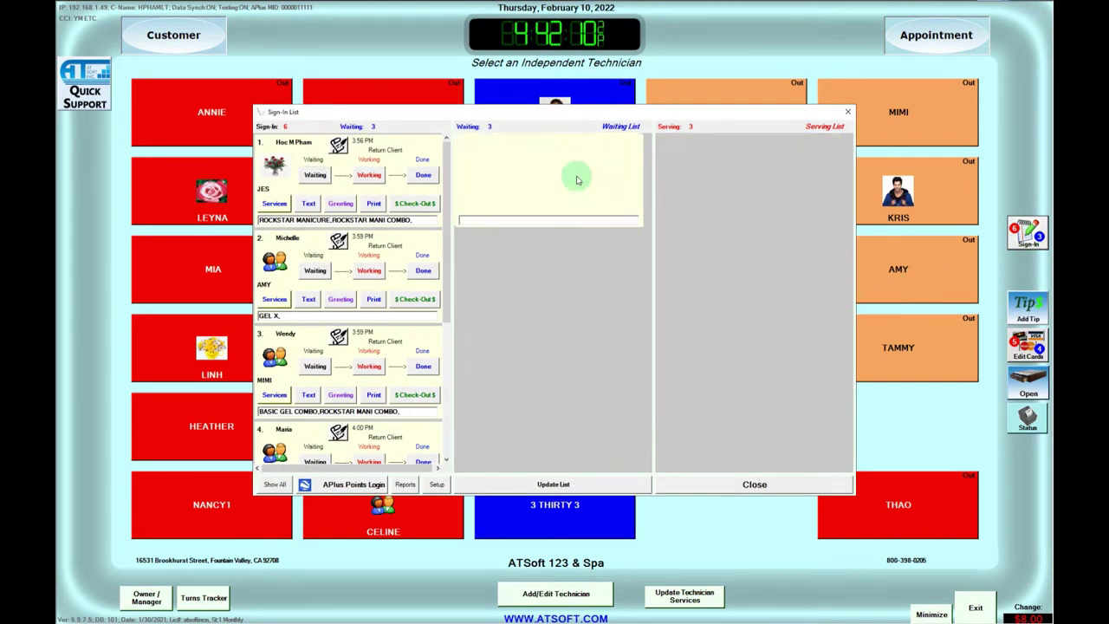
click(791, 484)
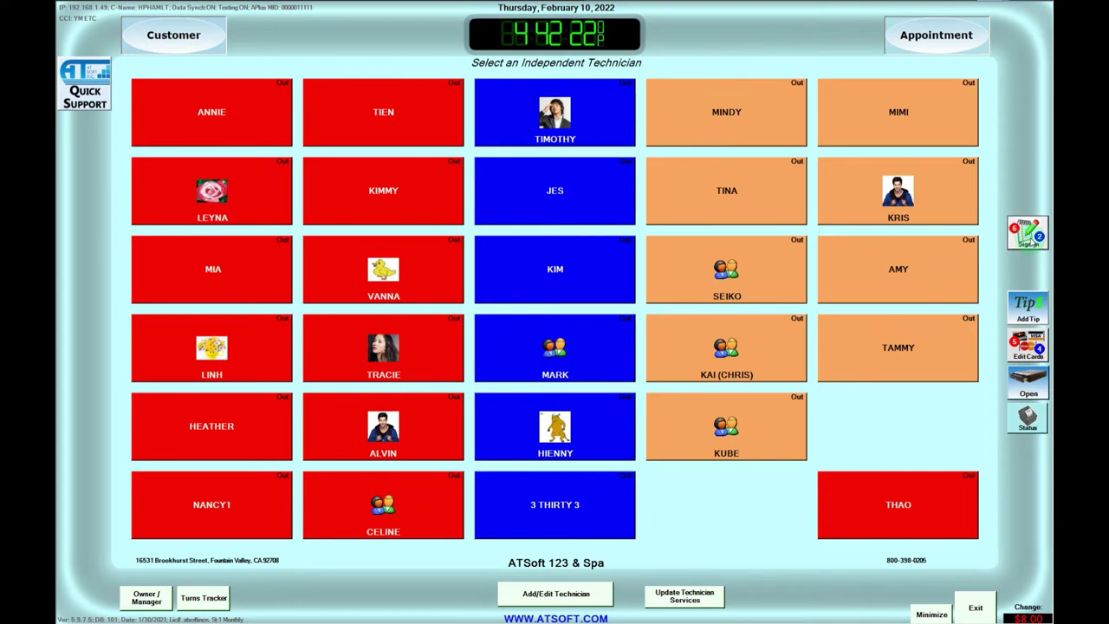
Begin checkout for JES's first serving client and decline the $25 reward voucher
click(1031, 242)
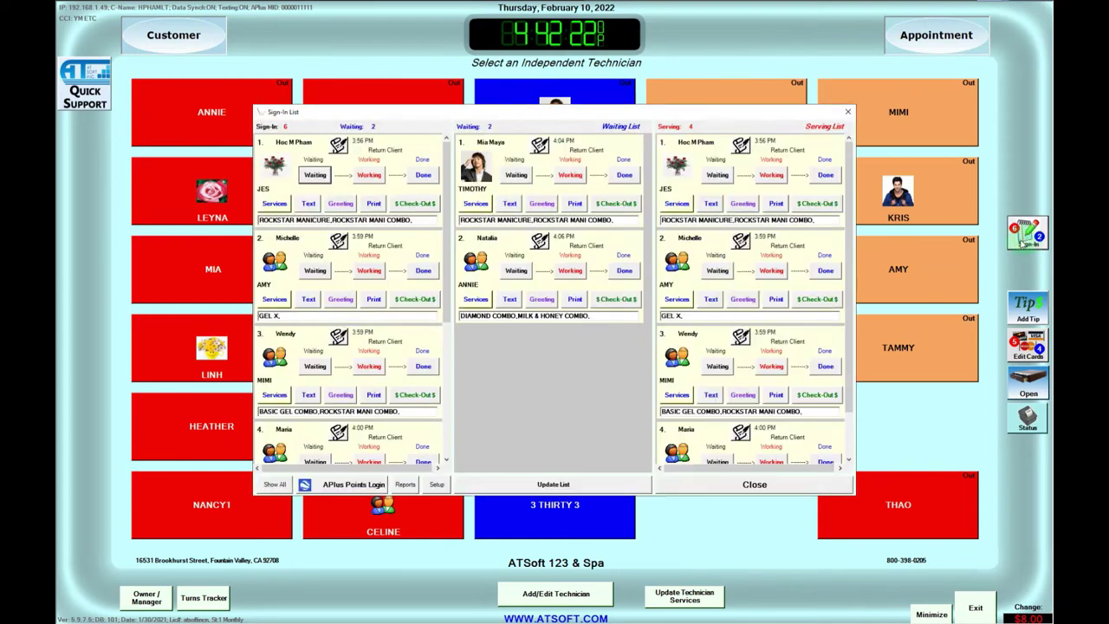
click(828, 204)
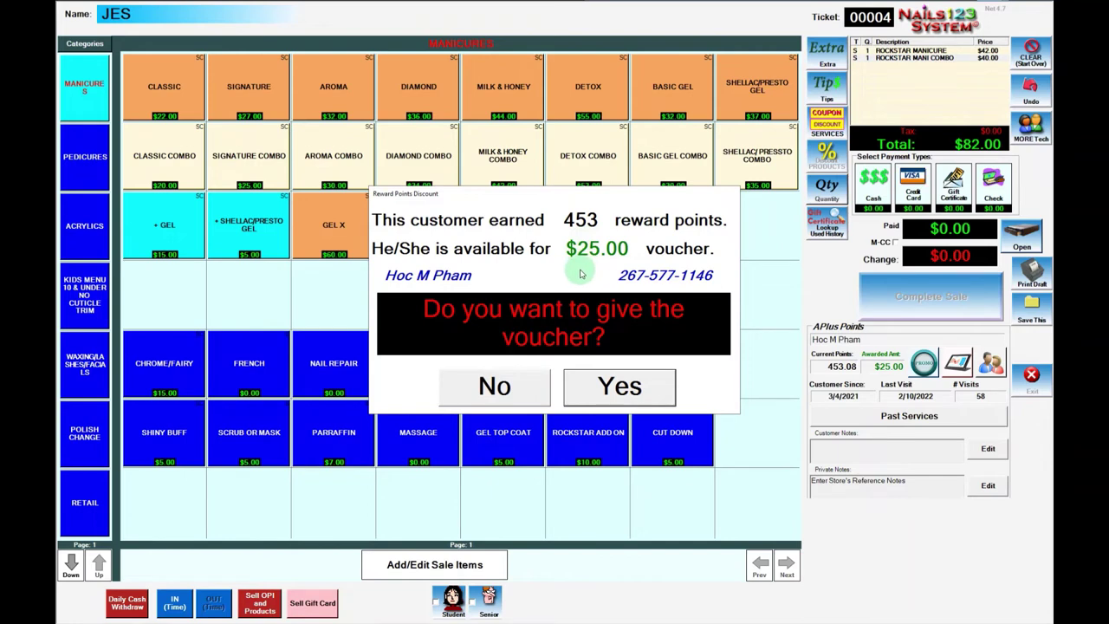
click(538, 386)
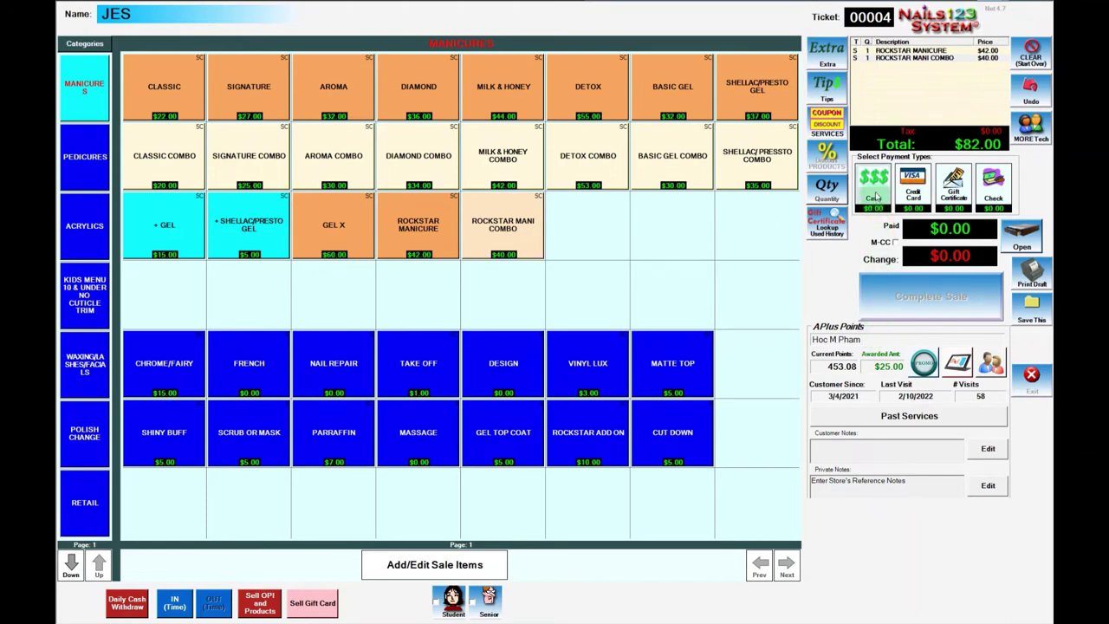
Pay the $82 ticket with $85 cash, complete the sale, and close the receipt preview
click(875, 186)
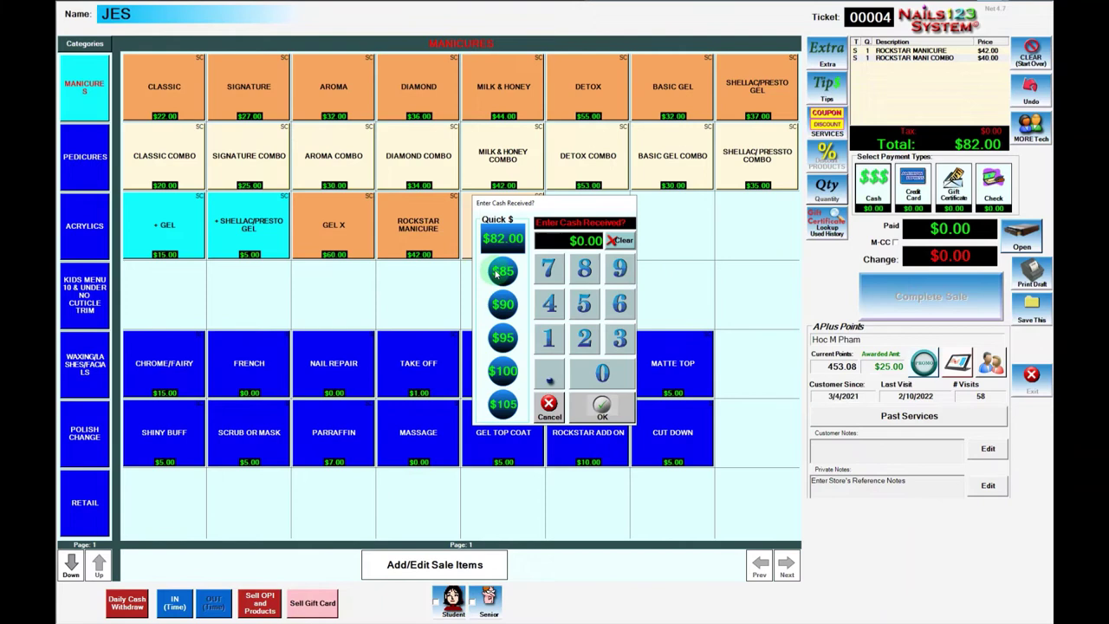
click(498, 272)
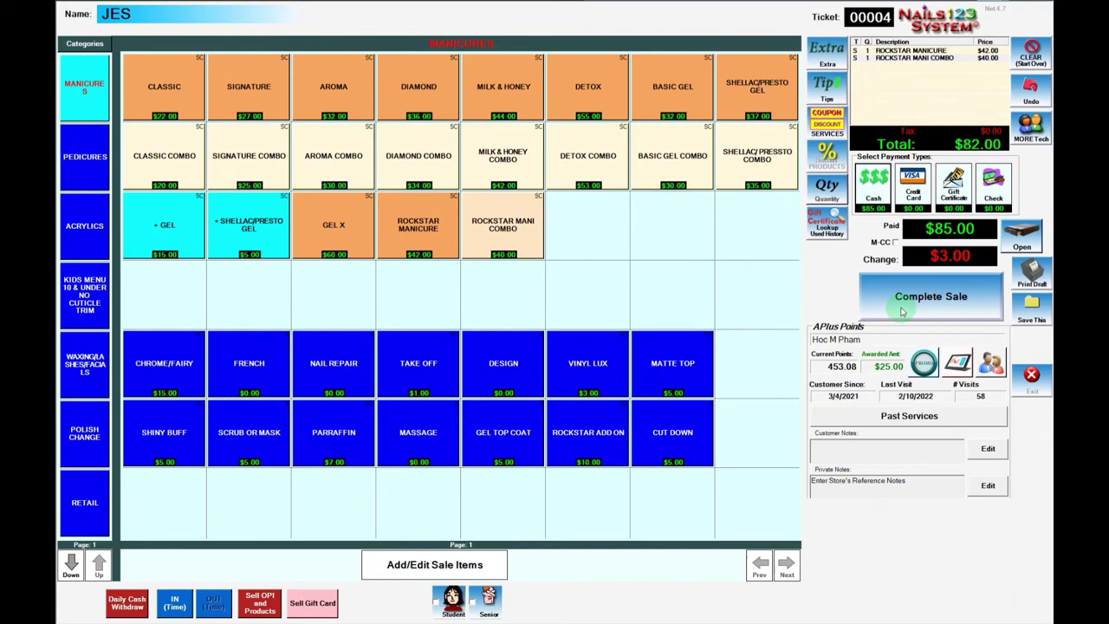
click(901, 311)
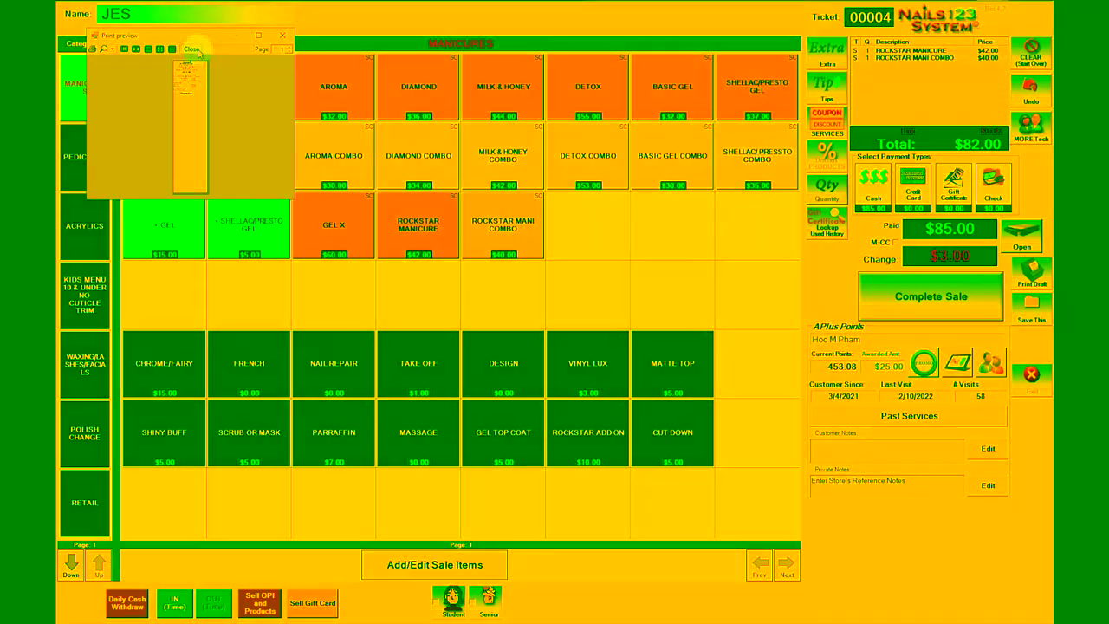
click(197, 52)
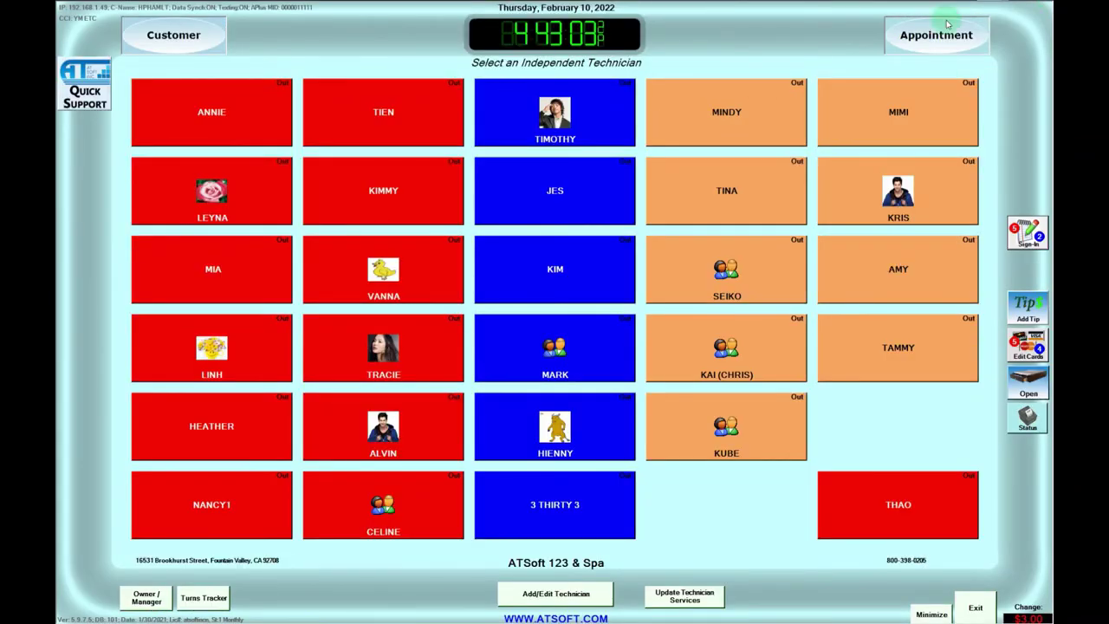
Start a MIMI ticket with SHELLAC/PRESTO COMBO and BASIC GEL COMBO, totalling $65.00
click(1034, 246)
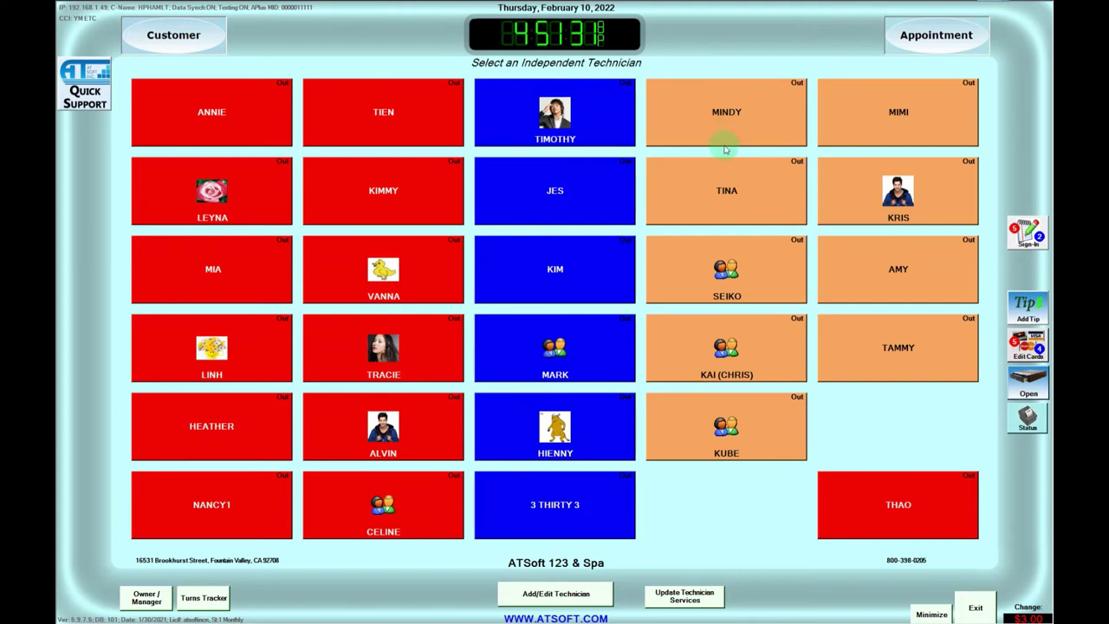
click(878, 127)
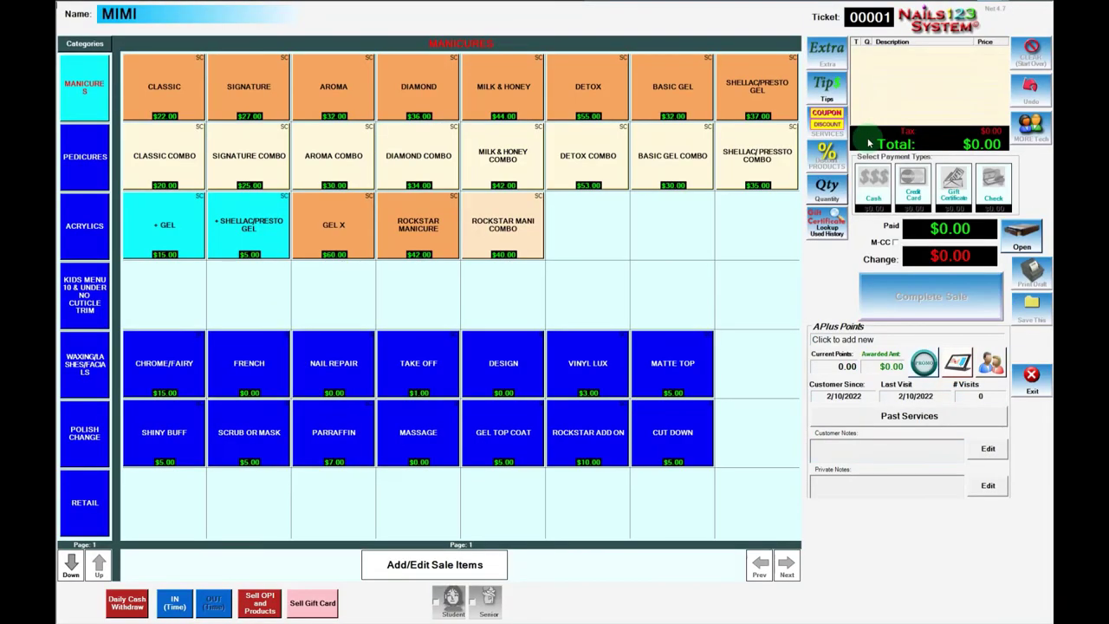
click(734, 161)
click(700, 164)
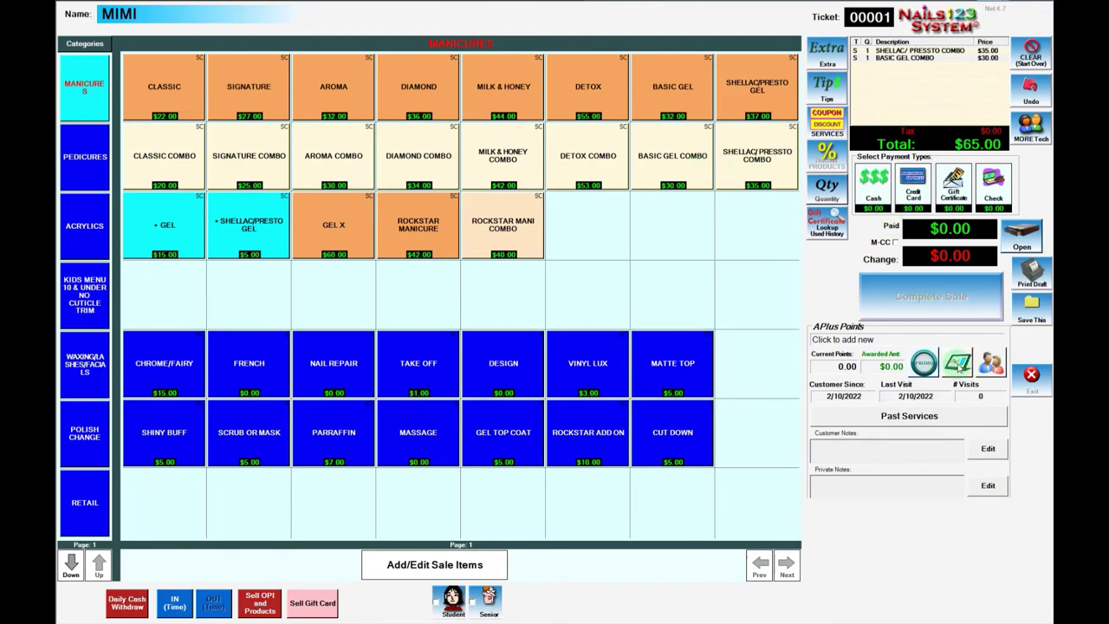
Browse the Sign-In Pending and Recent Check-In lists, then attach a pending client to the ticket
click(958, 364)
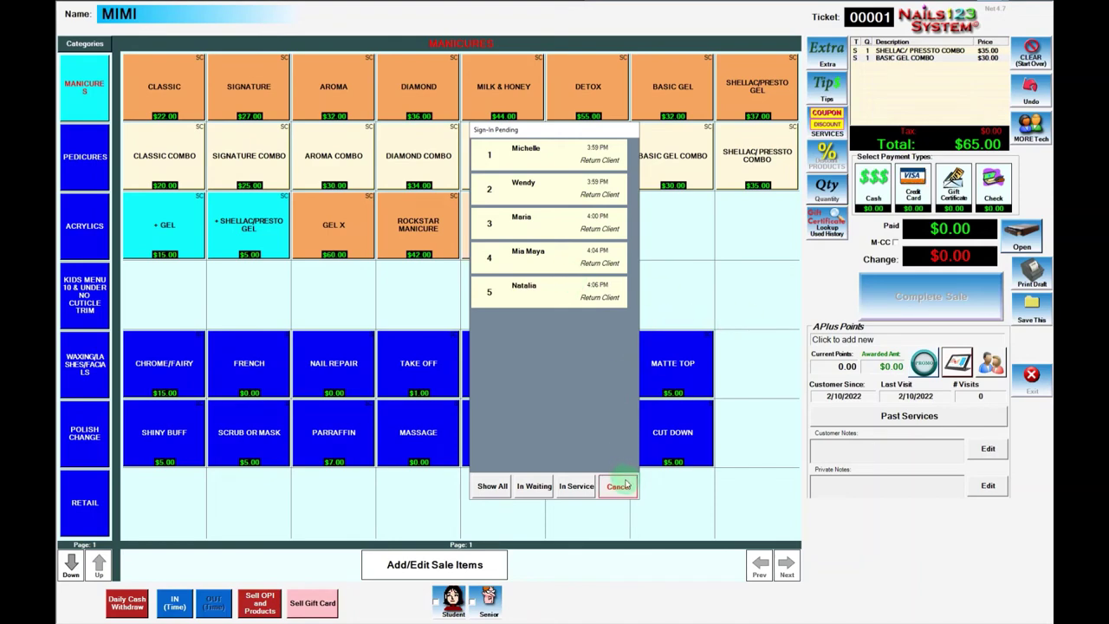
click(621, 485)
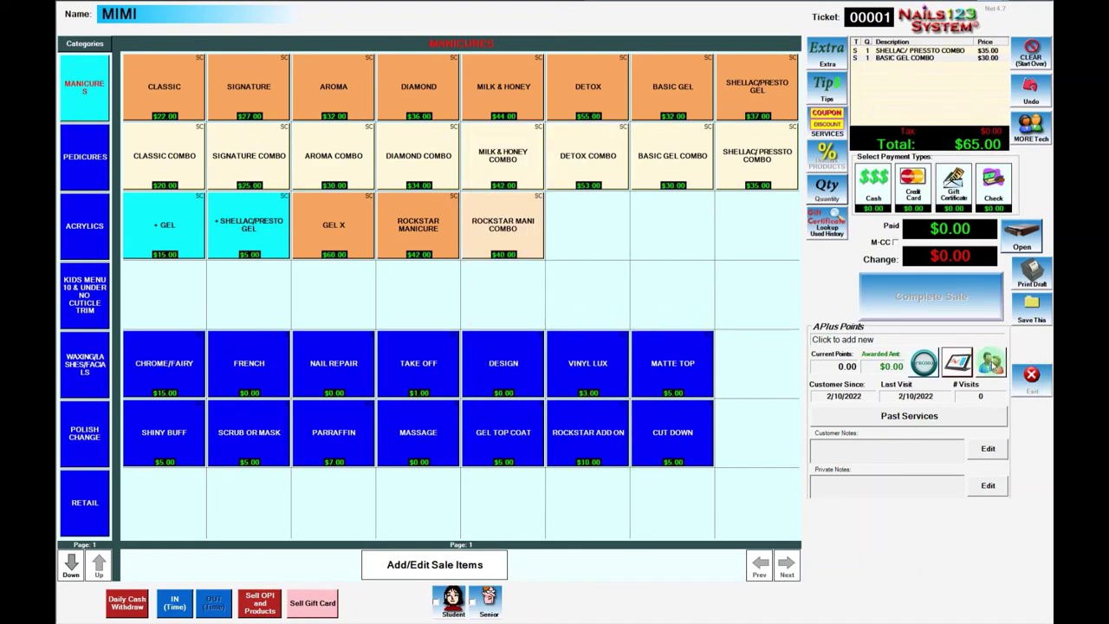
click(992, 363)
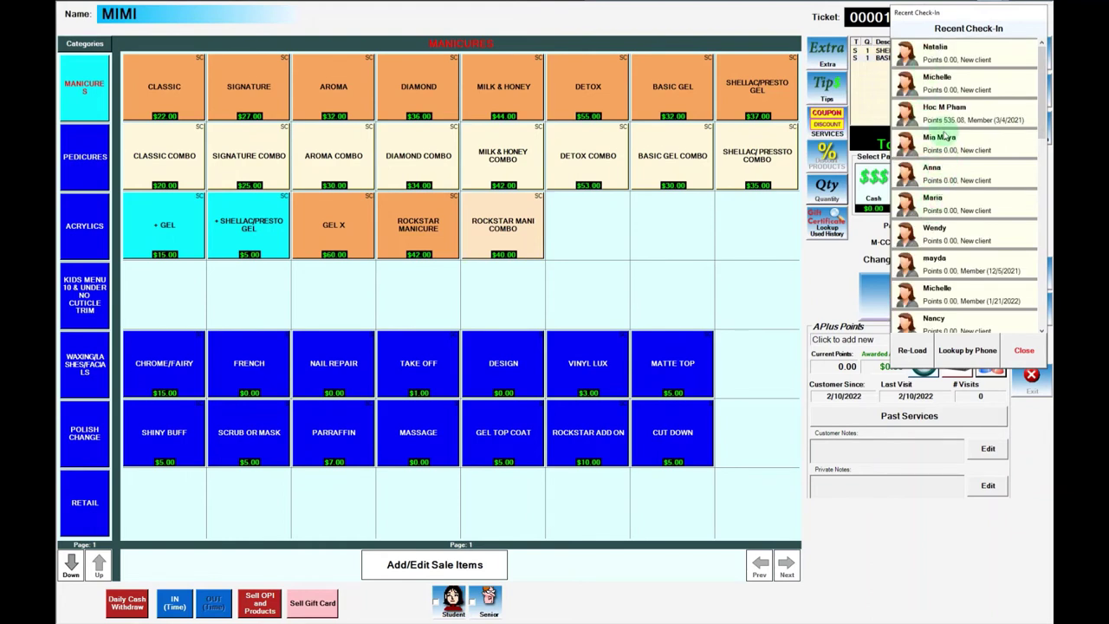
click(1023, 351)
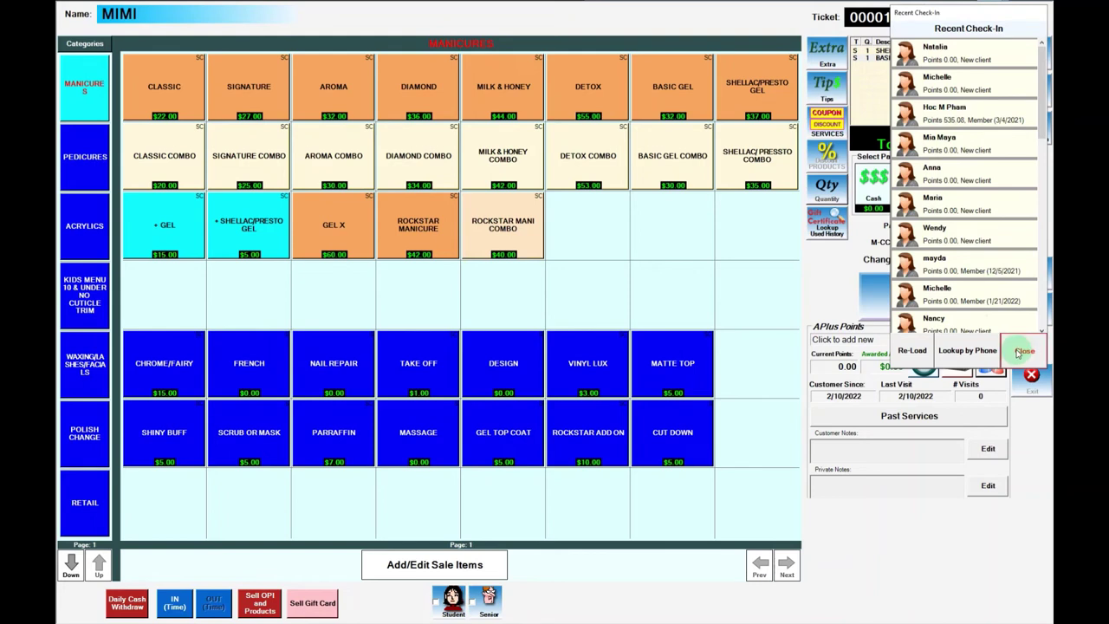
click(956, 366)
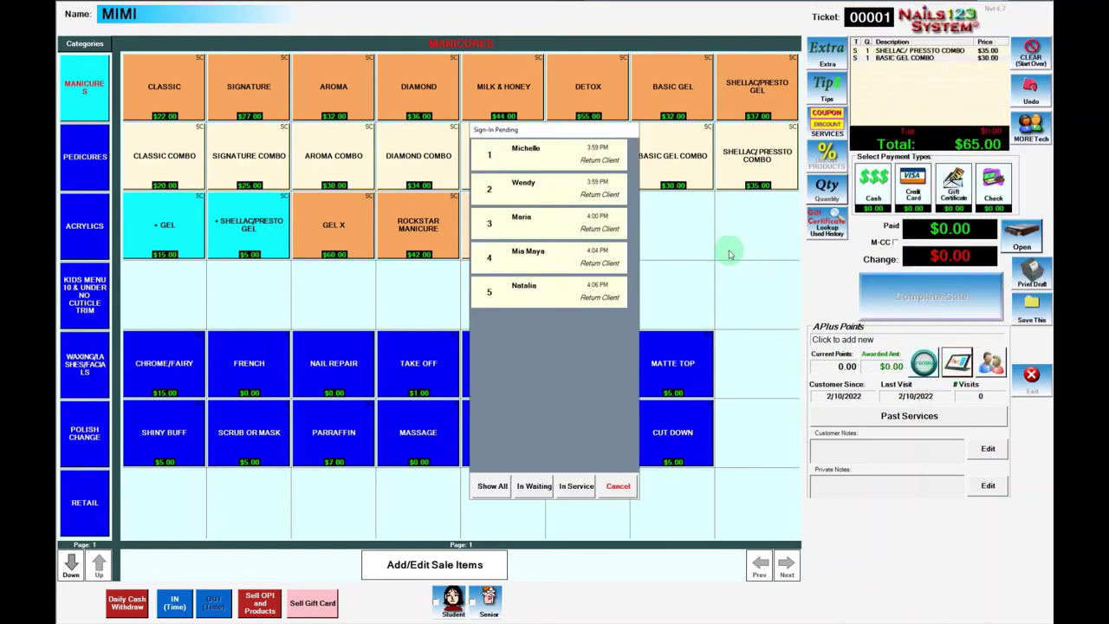
click(567, 189)
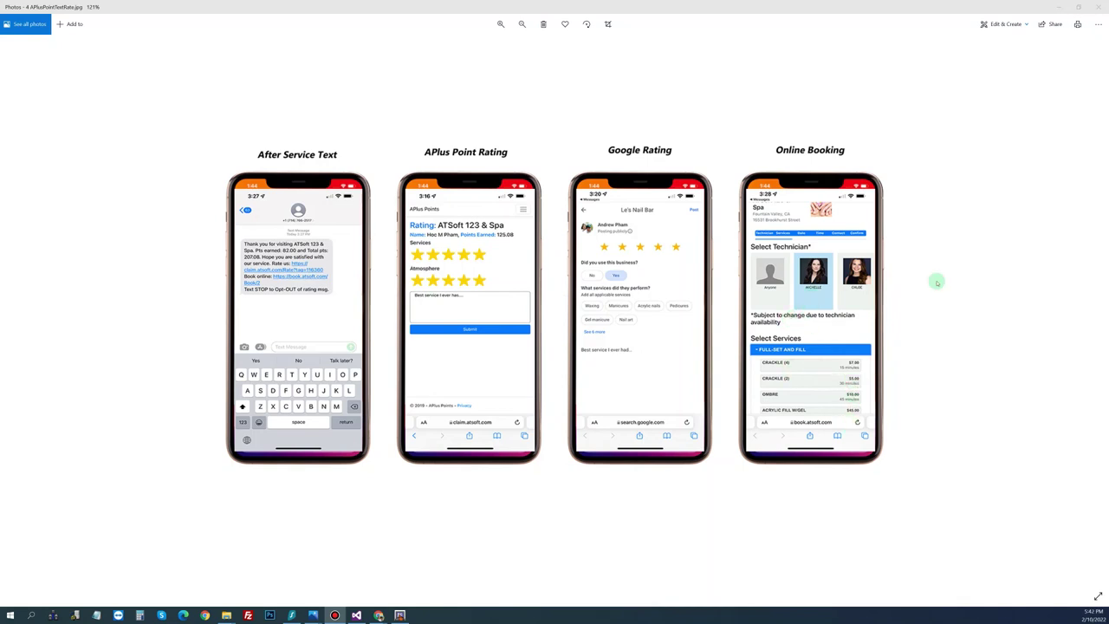
Show the after-service text, APlus Point and Google rating, and online booking image full screen with F11
key(F11)
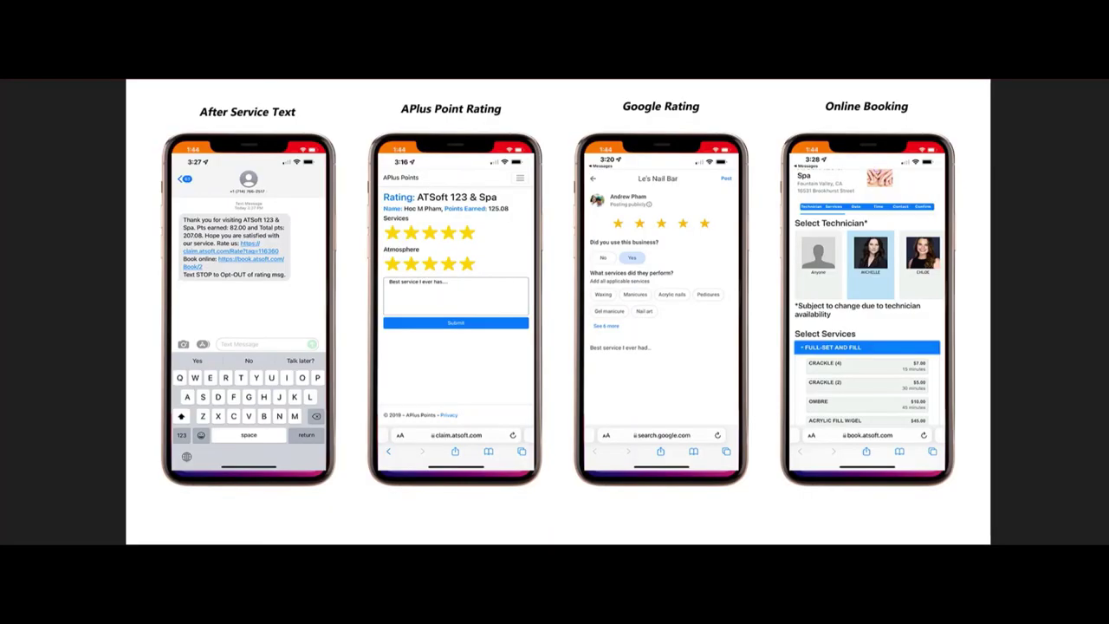